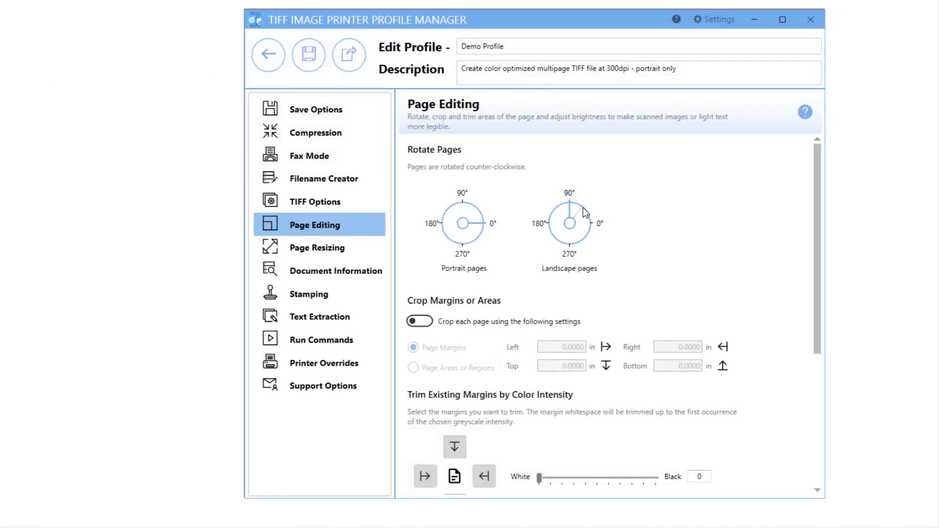
- Review the profile's Page Resizing settings in the Edit Profile sidebar
{"action": "left_click", "coordinate": [365, 247]}
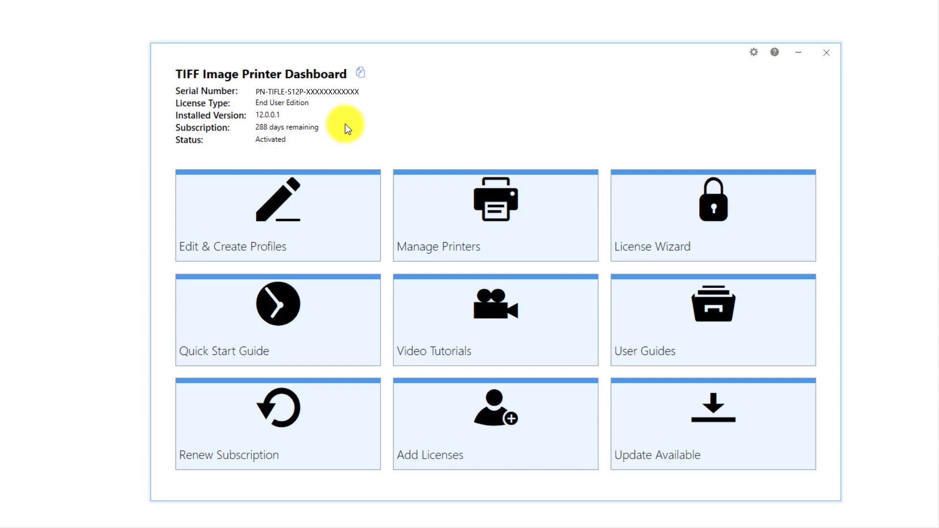
- Open the Profile Manager from the Dashboard via Edit & Create Profiles
{"action": "left_click", "coordinate": [329, 194]}
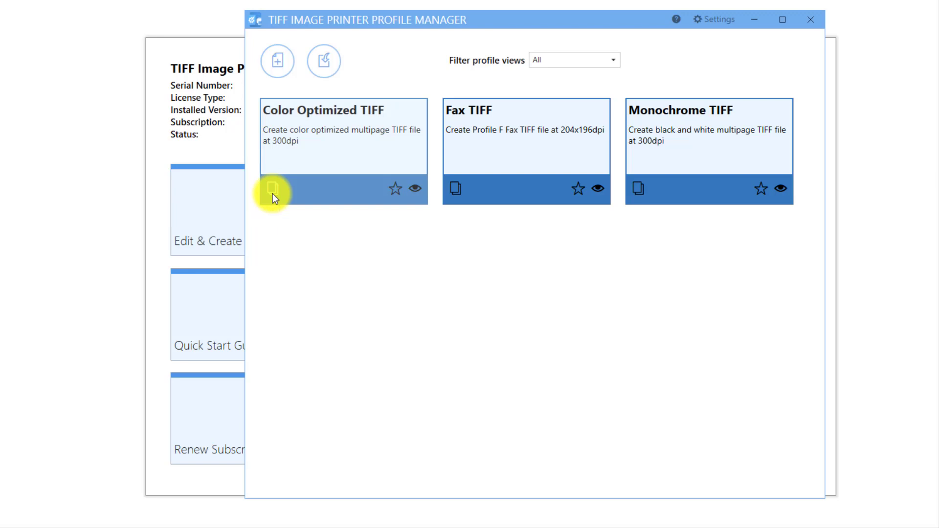
- Copy Color Optimized TIFF as 'Demo Profile' and append ' - portrait only' to its description
{"action": "left_click", "coordinate": [272, 194]}
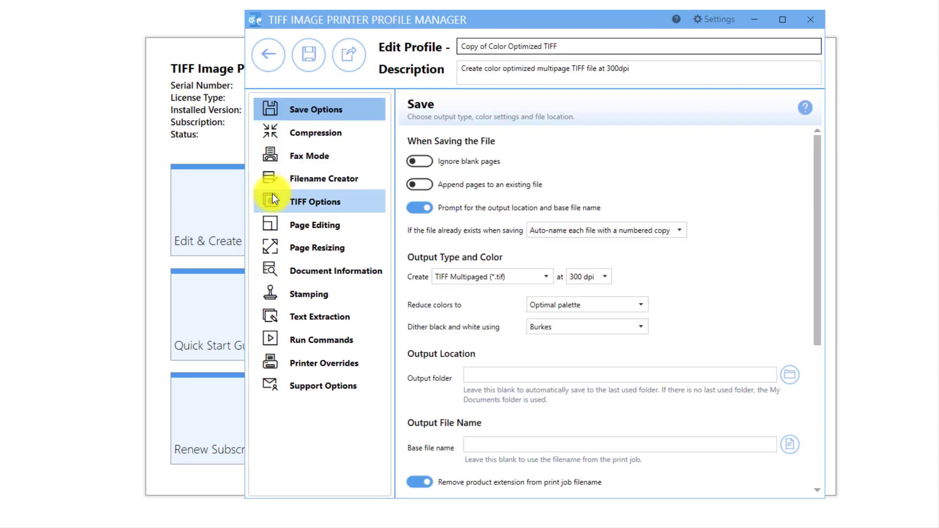
{"action": "left_click_drag", "start_coordinate": [596, 46], "coordinate": [460, 52]}
{"action": "type", "text": "Demo"}
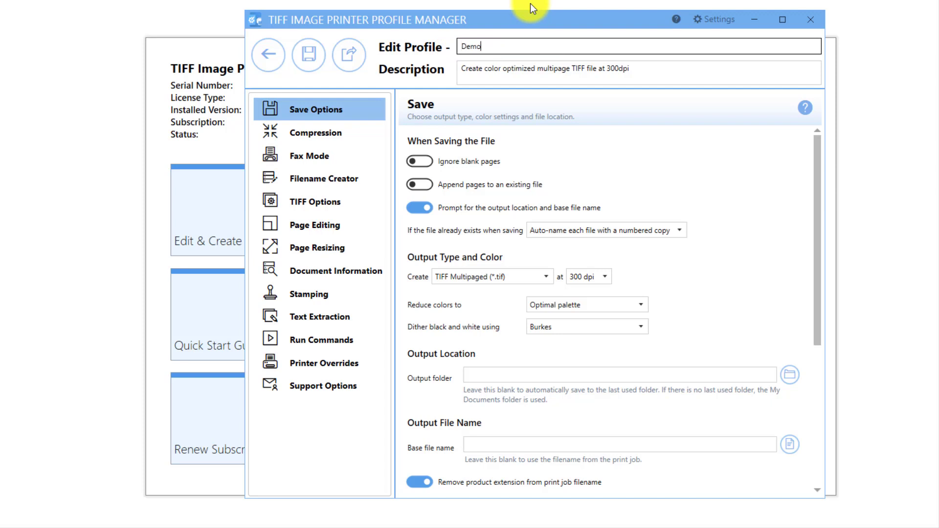
{"action": "type", "text": " Profile"}
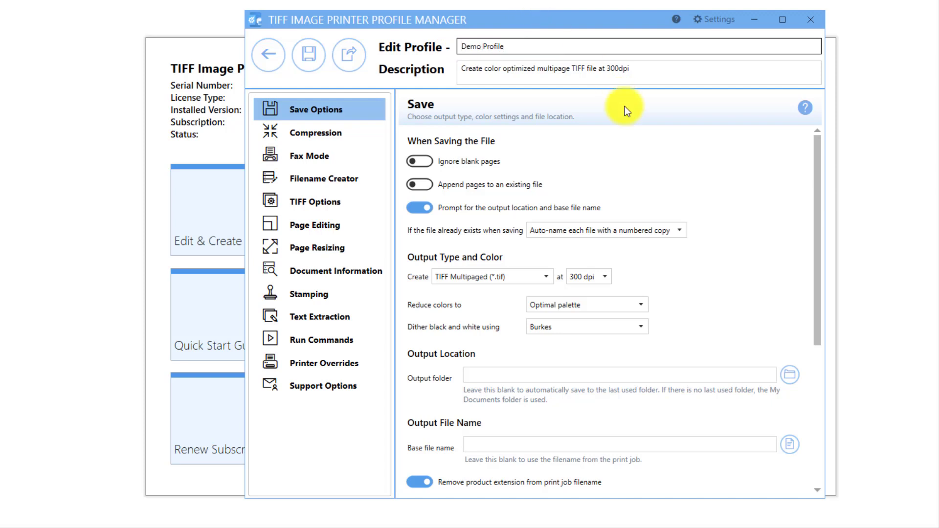
{"action": "left_click", "coordinate": [646, 70]}
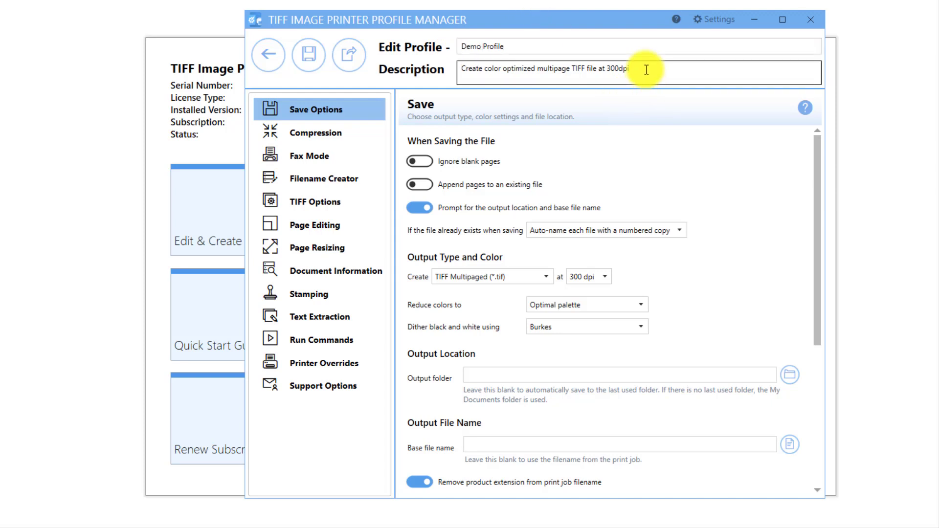
{"action": "type", "text": "- portrait only"}
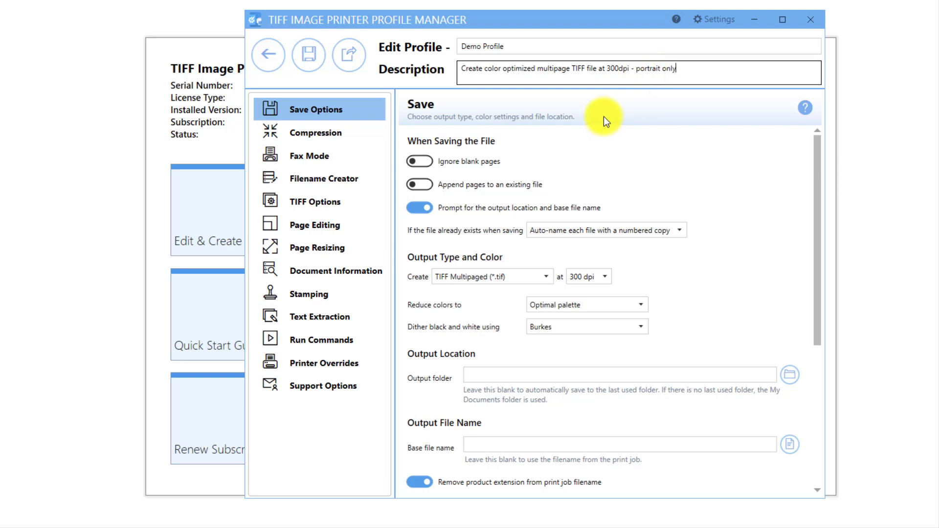
- Rotate landscape pages 90° in Page Editing, then save Demo Profile and return to the profile list
{"action": "left_click", "coordinate": [350, 222]}
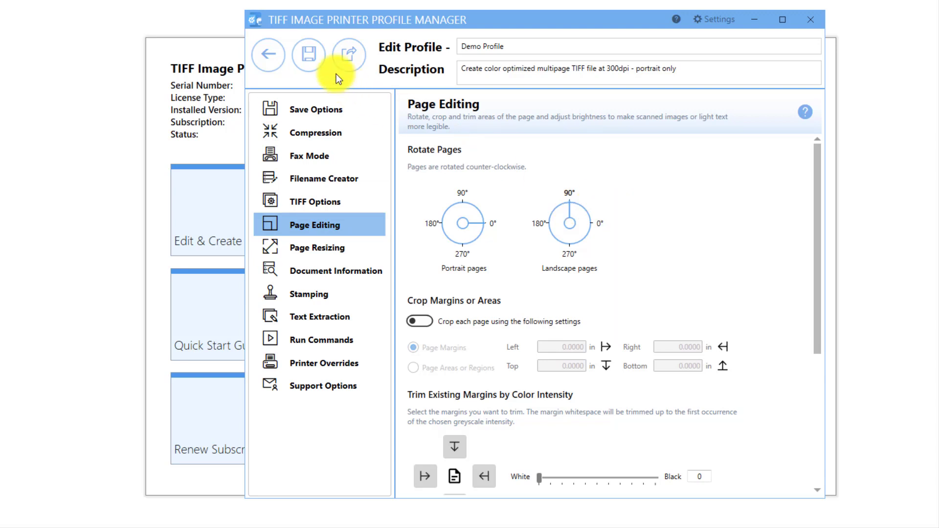
{"action": "left_click", "coordinate": [316, 68]}
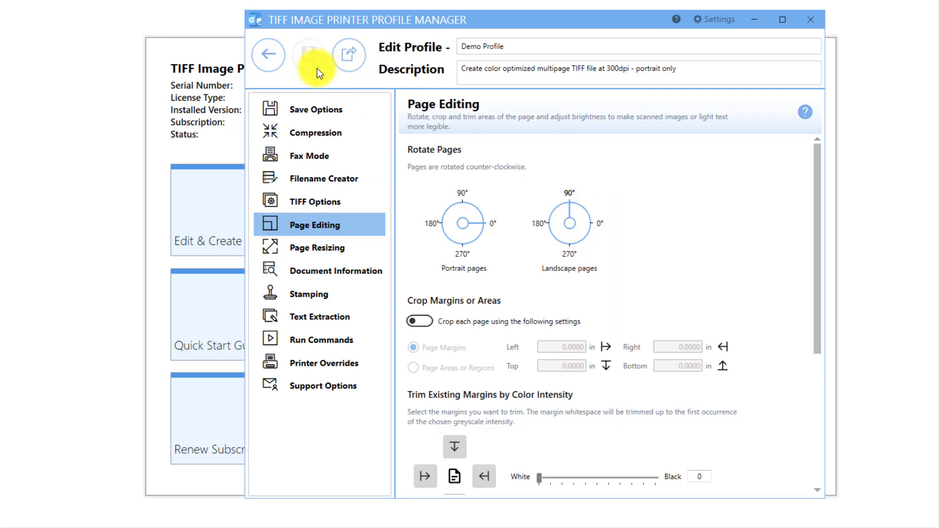
{"action": "left_click", "coordinate": [275, 65]}
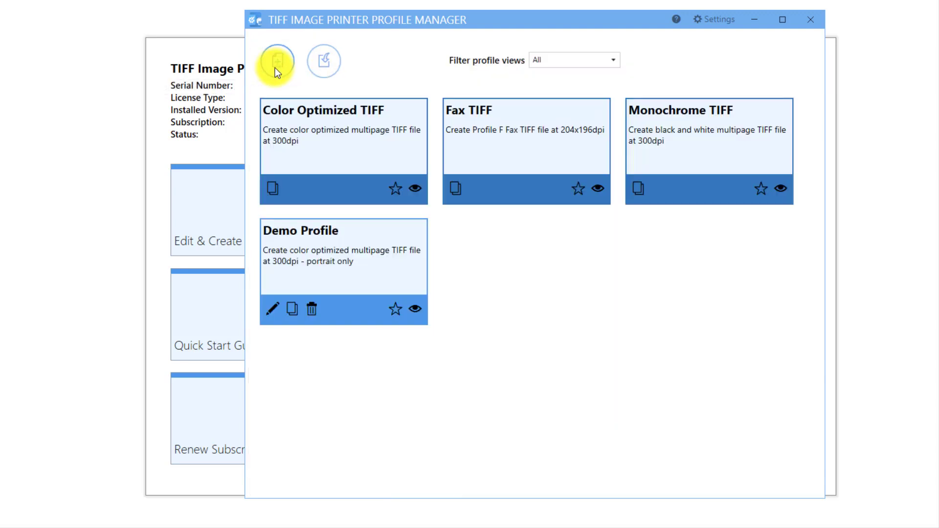
- Assign Demo Profile to the TIFF Image Printer 12 printer in Printer Management and save
{"action": "left_click", "coordinate": [811, 20]}
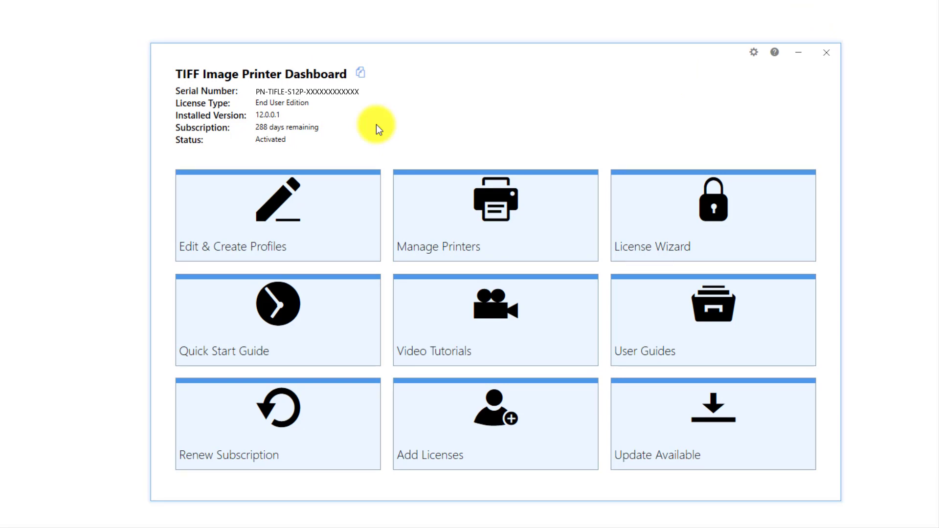
{"action": "left_click", "coordinate": [498, 220]}
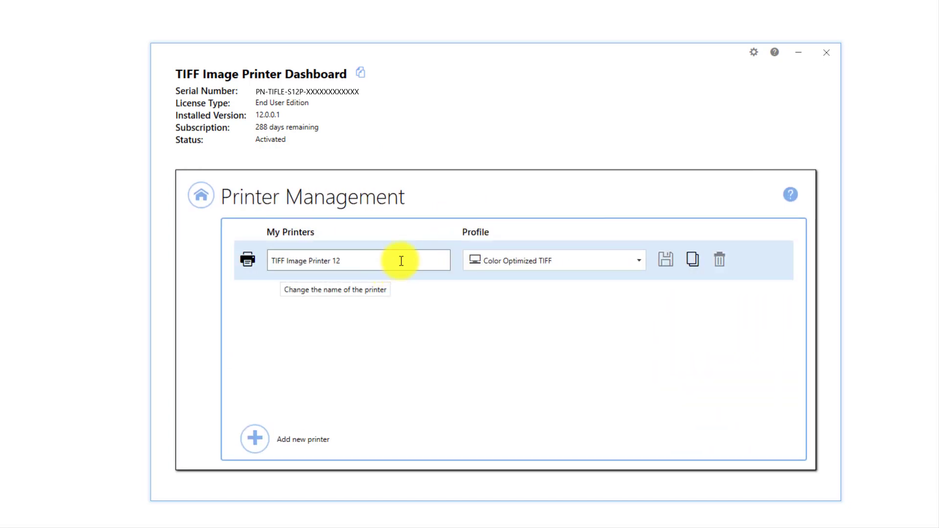
{"action": "left_click", "coordinate": [637, 260]}
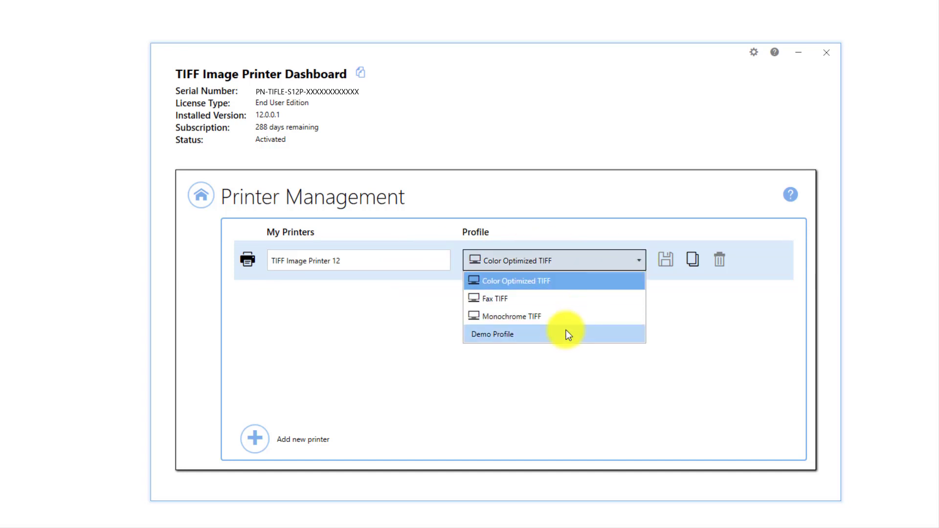
{"action": "left_click", "coordinate": [566, 339]}
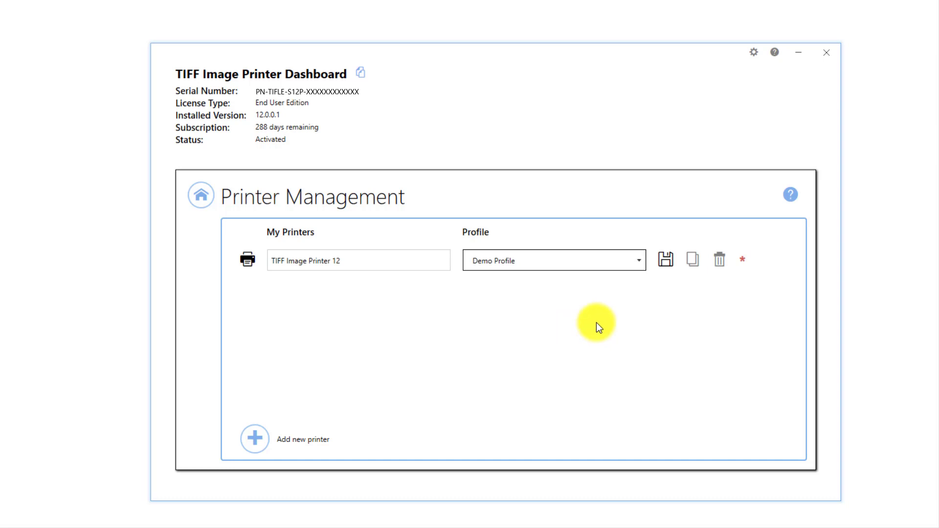
{"action": "left_click", "coordinate": [667, 257]}
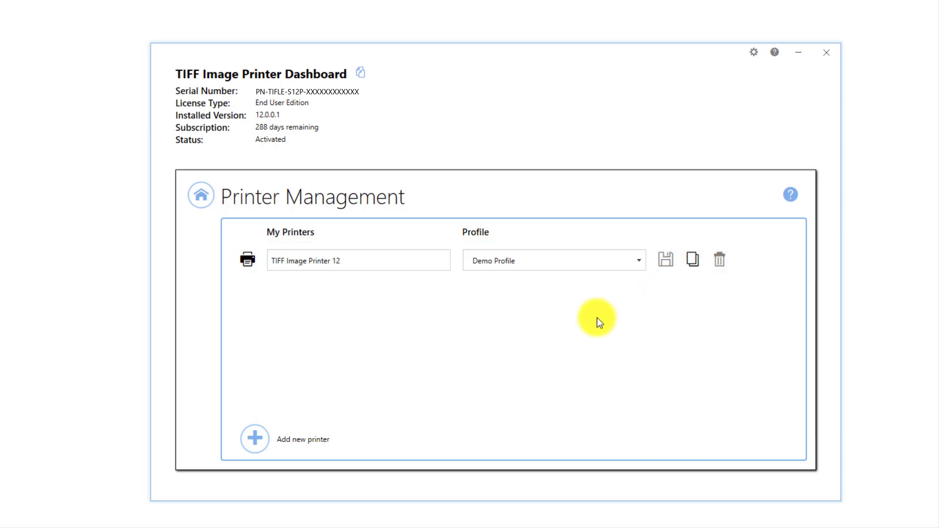
- Close the TIFF Image Printer dashboard and go to Word's Print page
{"action": "left_click", "coordinate": [200, 204]}
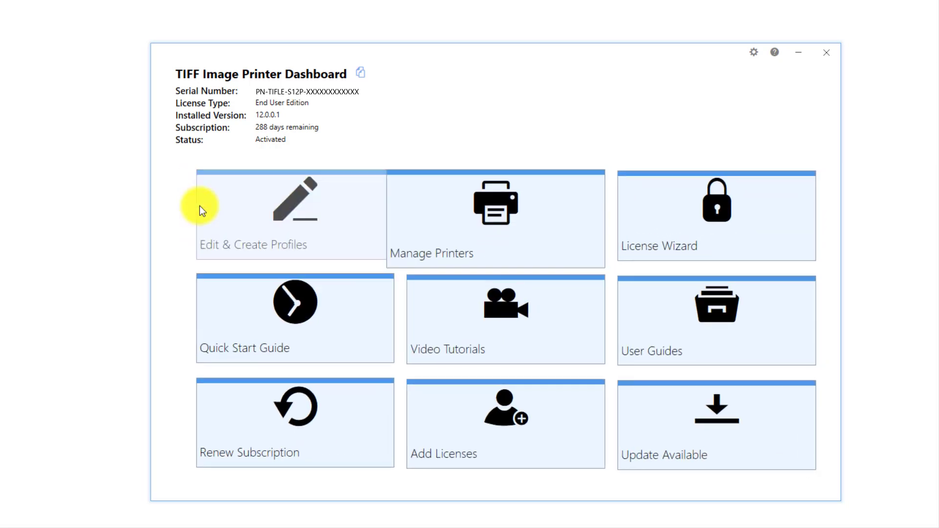
{"action": "left_click", "coordinate": [825, 53]}
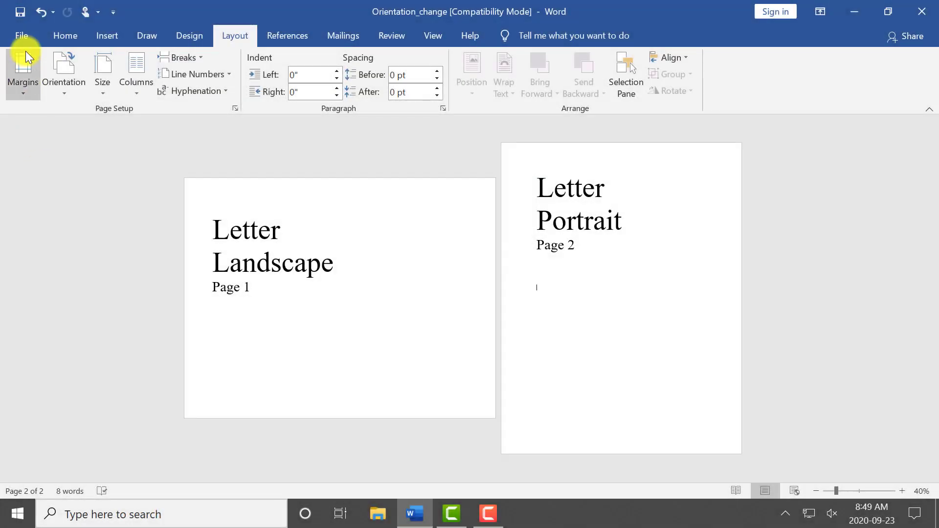
{"action": "left_click", "coordinate": [22, 29]}
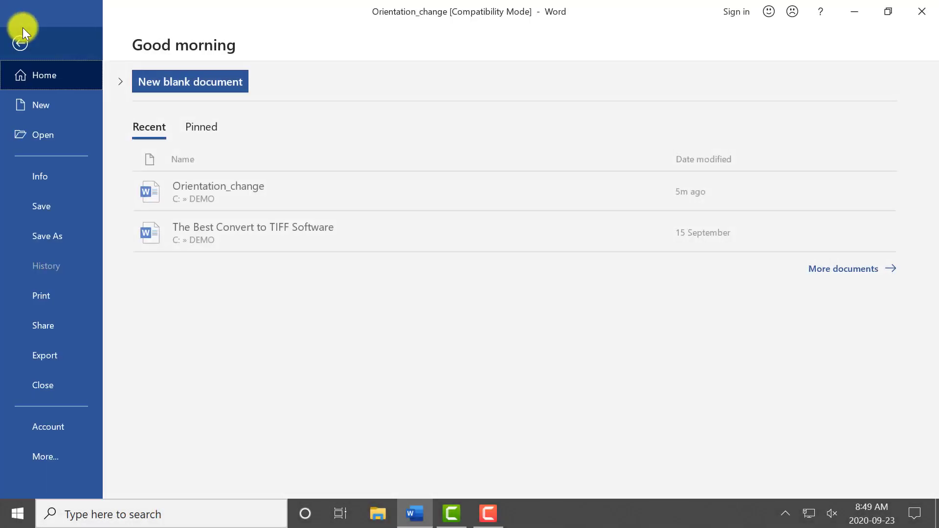
{"action": "left_click", "coordinate": [65, 287]}
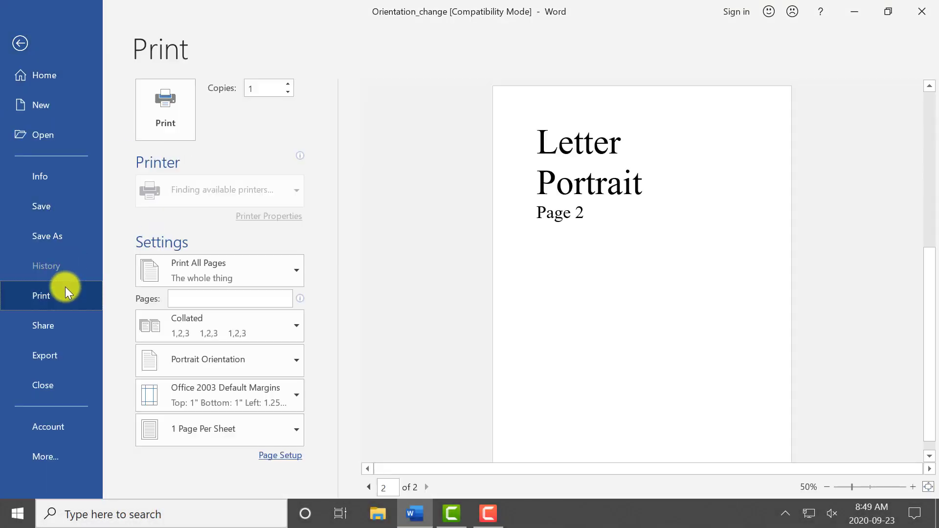
- Print the document to a two-page TIFF, save it, and view both pages in Photo Viewer
{"action": "left_click", "coordinate": [177, 120]}
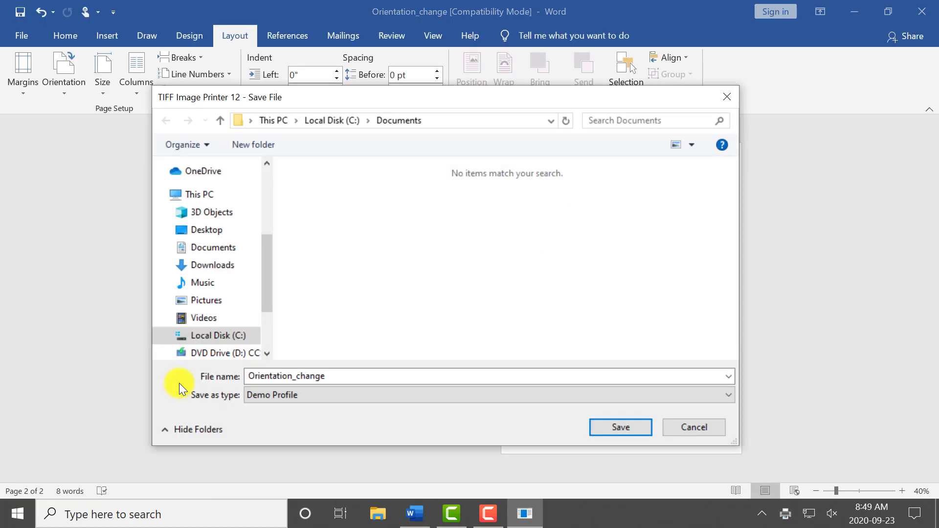
{"action": "left_click", "coordinate": [639, 430]}
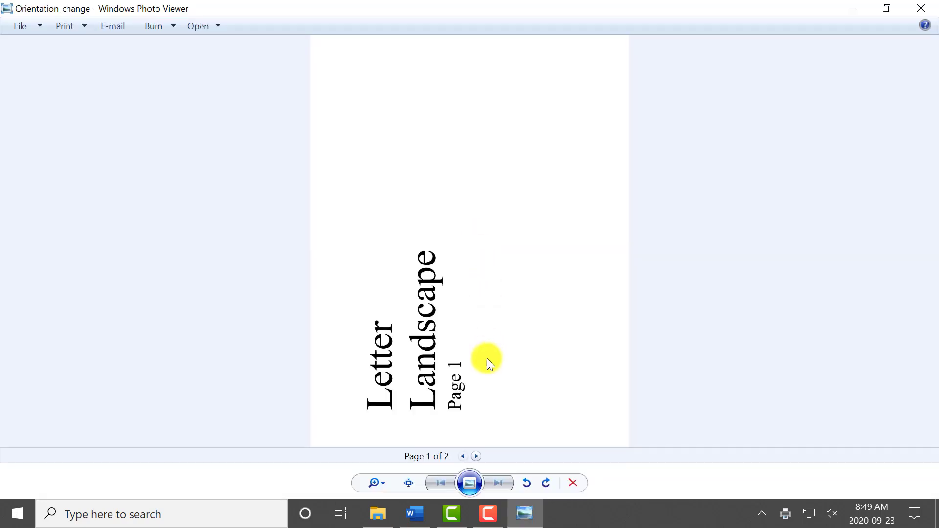
{"action": "left_click", "coordinate": [478, 454]}
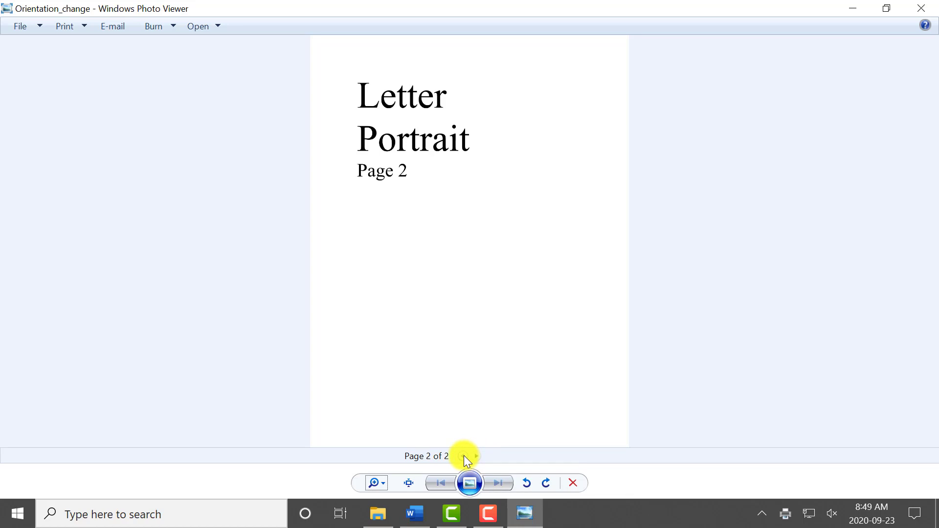
{"action": "left_click", "coordinate": [462, 456]}
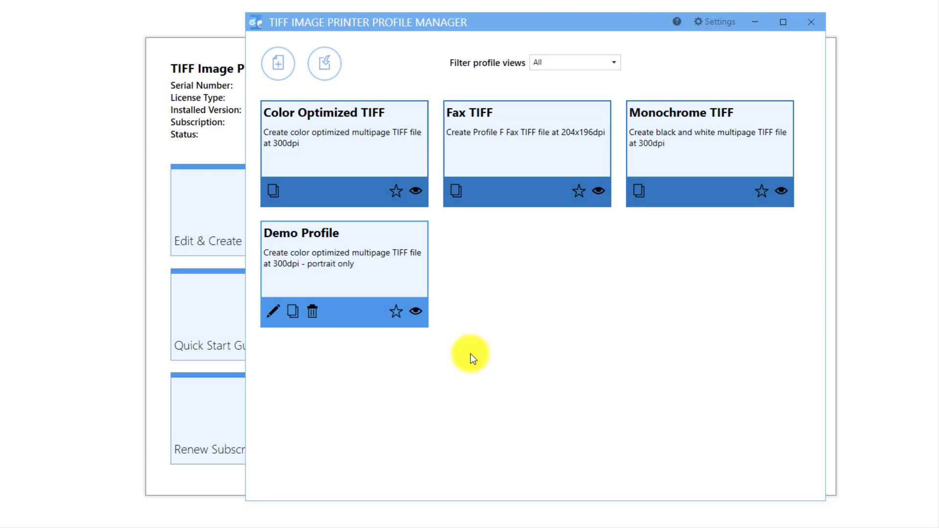
- Edit Demo Profile's Page Editing settings so landscape pages rotate 0°
{"action": "left_click", "coordinate": [274, 314]}
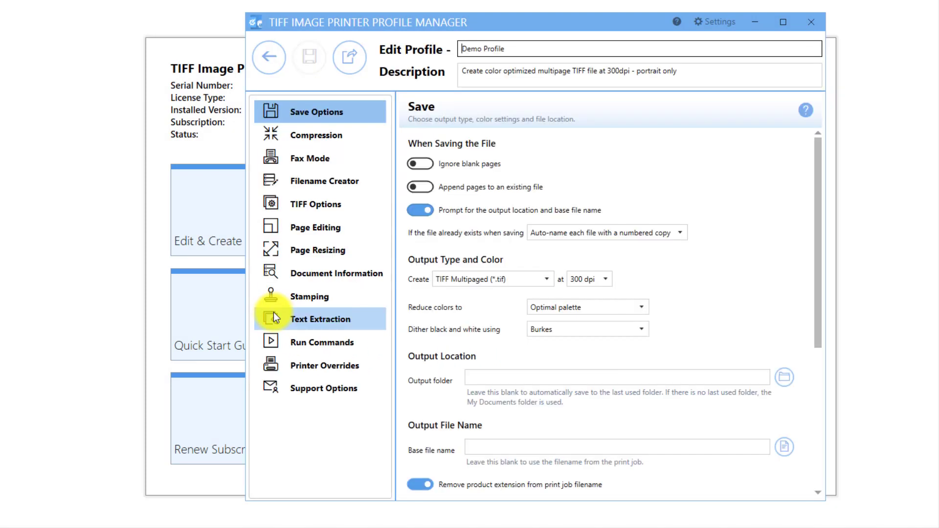
{"action": "left_click", "coordinate": [368, 226]}
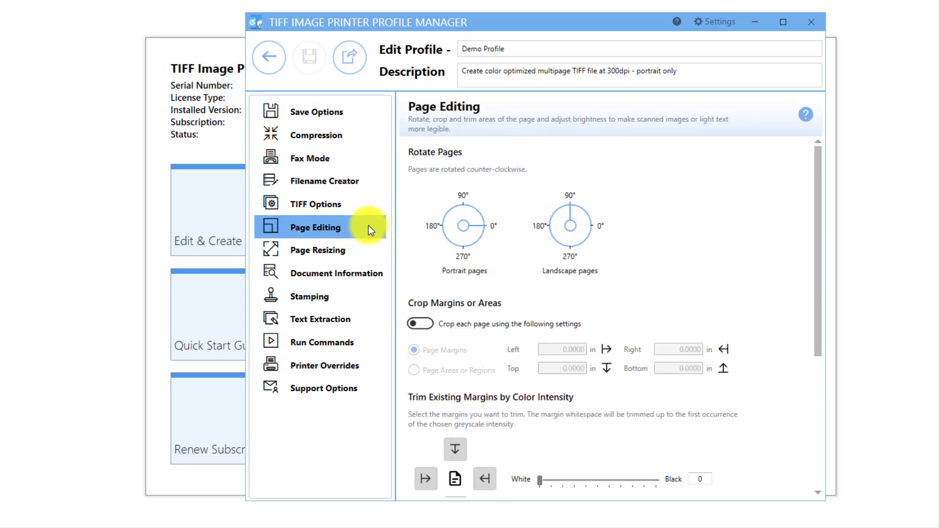
{"action": "left_click", "coordinate": [597, 226]}
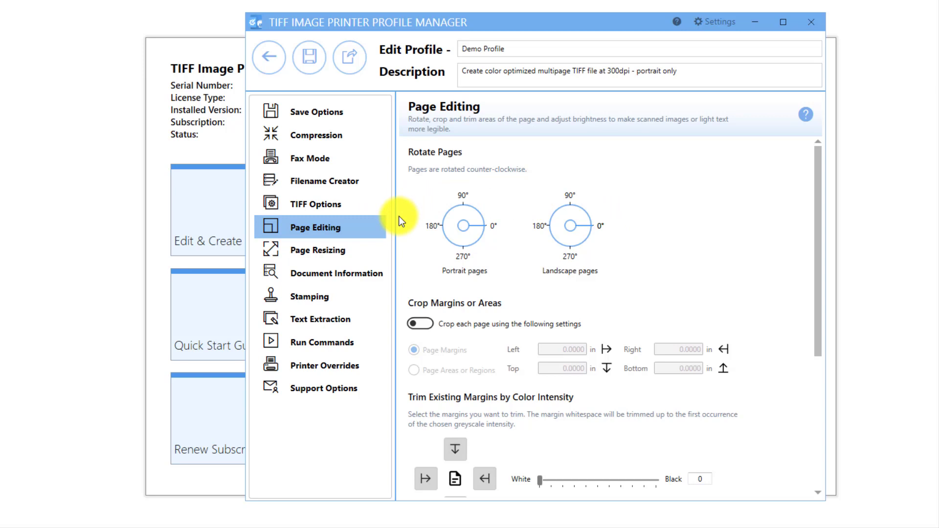
- Enable Copy and scale onto 8.5 × 11 in, Force to portrait, with auto-rotate for best fit off
{"action": "left_click", "coordinate": [378, 247]}
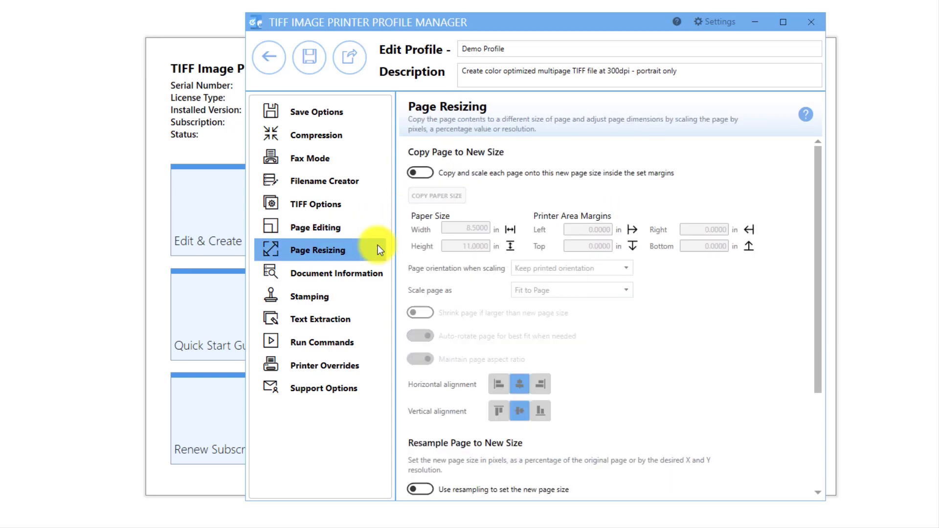
{"action": "left_click", "coordinate": [420, 175]}
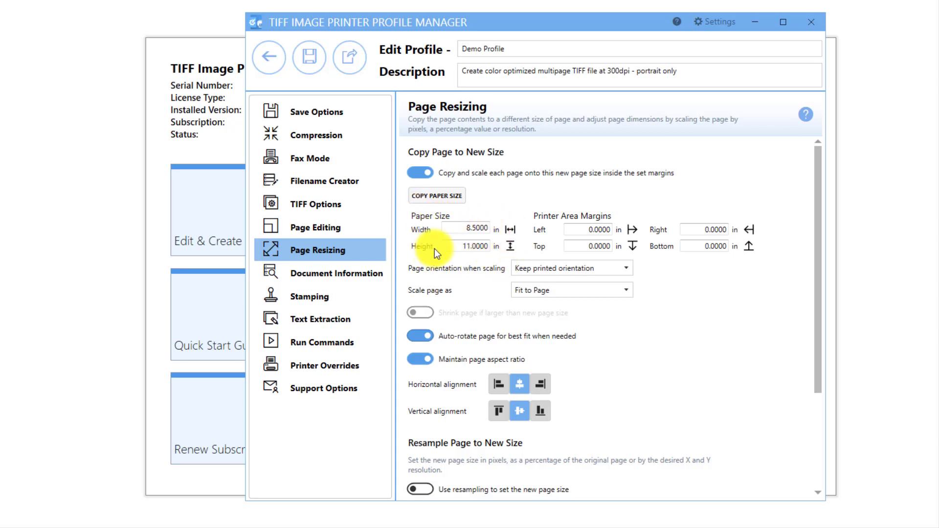
{"action": "left_click", "coordinate": [537, 266]}
{"action": "left_click", "coordinate": [620, 289]}
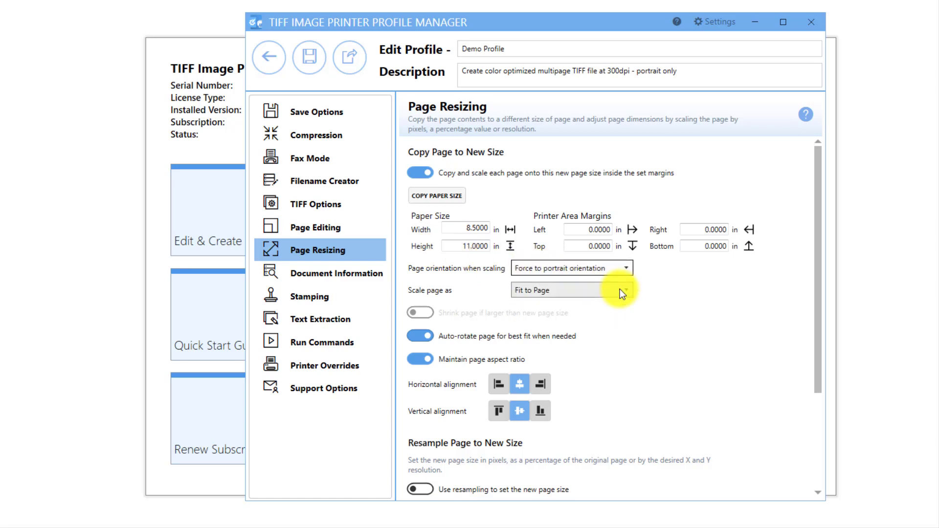
{"action": "left_click", "coordinate": [411, 336]}
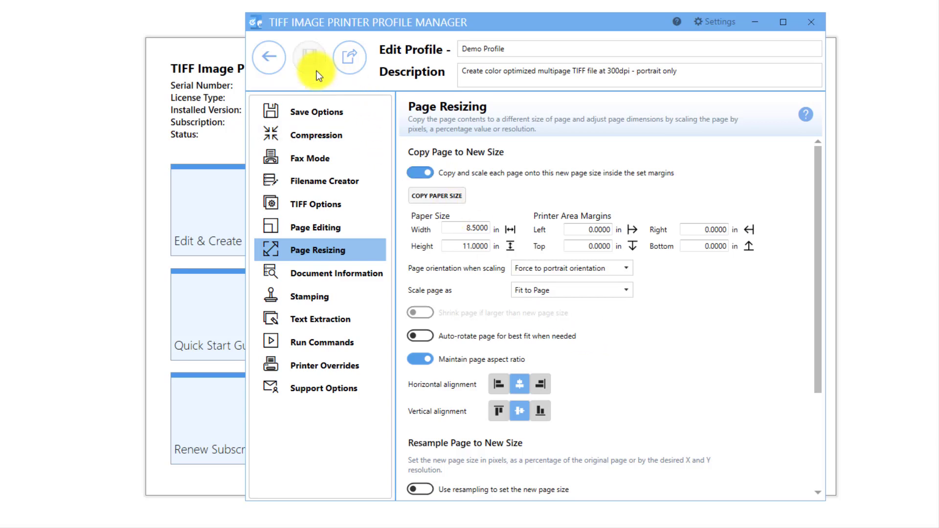
- Close the Profile Manager and go to Word's Print page
{"action": "left_click", "coordinate": [270, 58]}
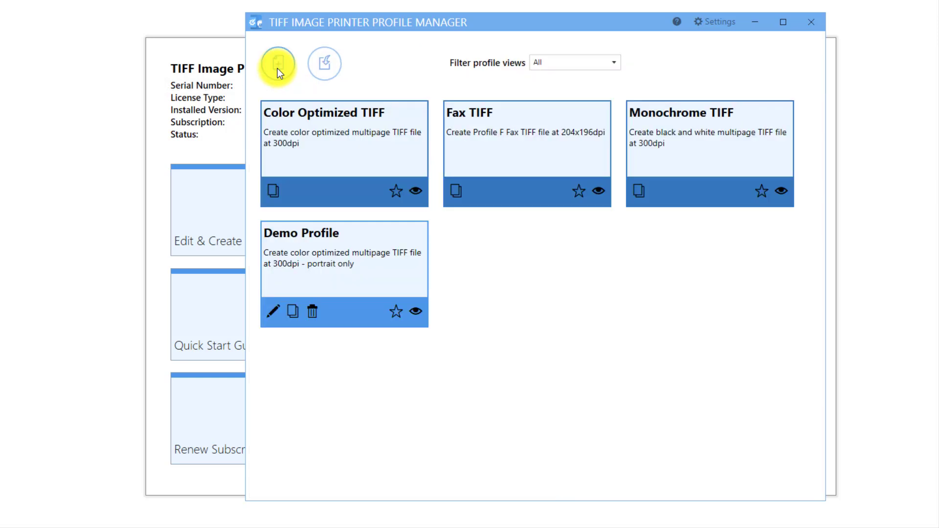
{"action": "left_click", "coordinate": [812, 24]}
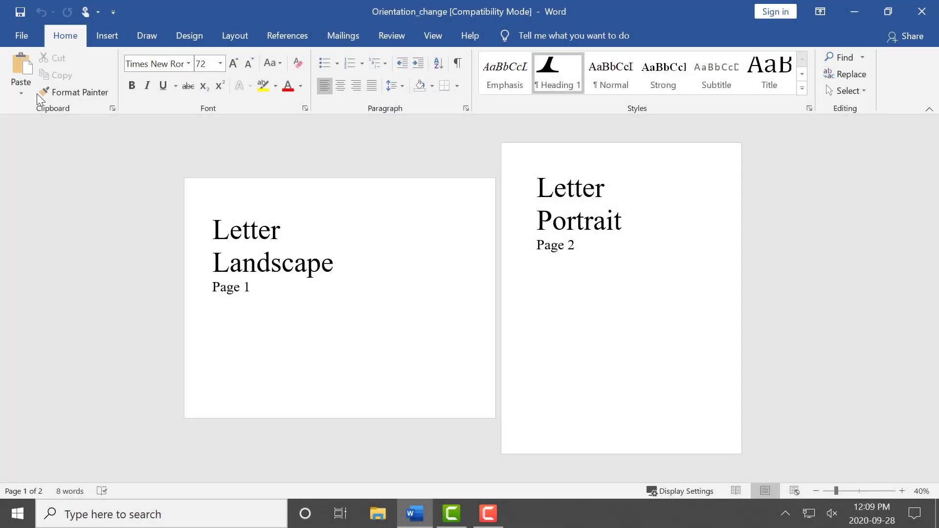
{"action": "left_click", "coordinate": [22, 36]}
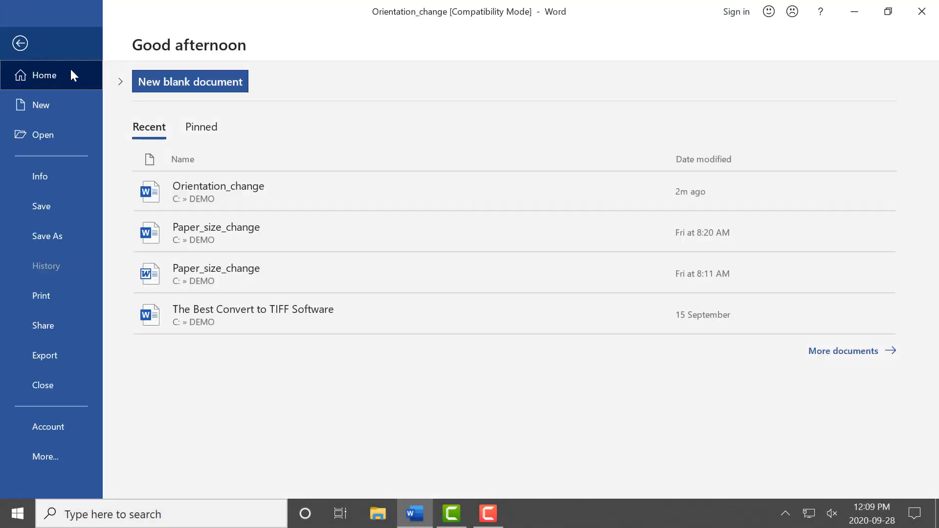
{"action": "left_click", "coordinate": [89, 304]}
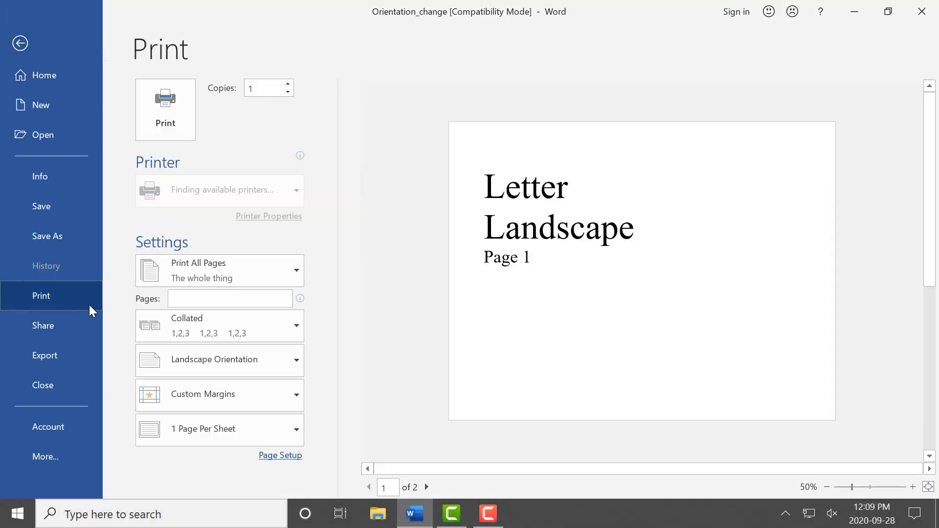
- Print again to TIFF, save the file, and confirm both pages are portrait in Photo Viewer
{"action": "left_click", "coordinate": [184, 116]}
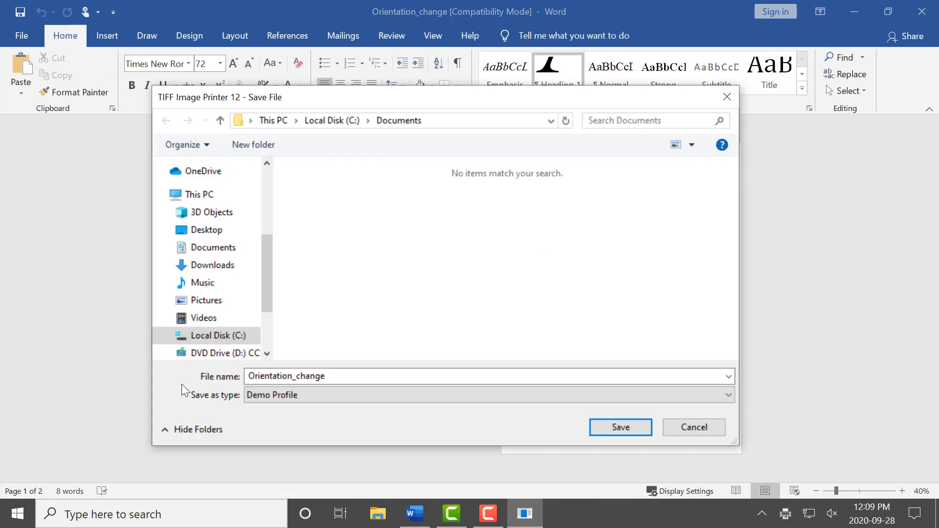
{"action": "left_click", "coordinate": [620, 427]}
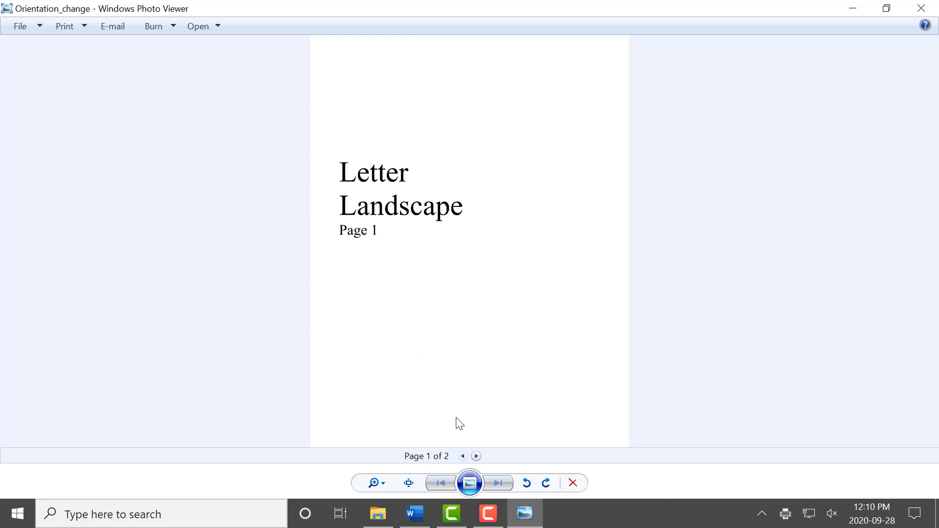
{"action": "left_click", "coordinate": [475, 455]}
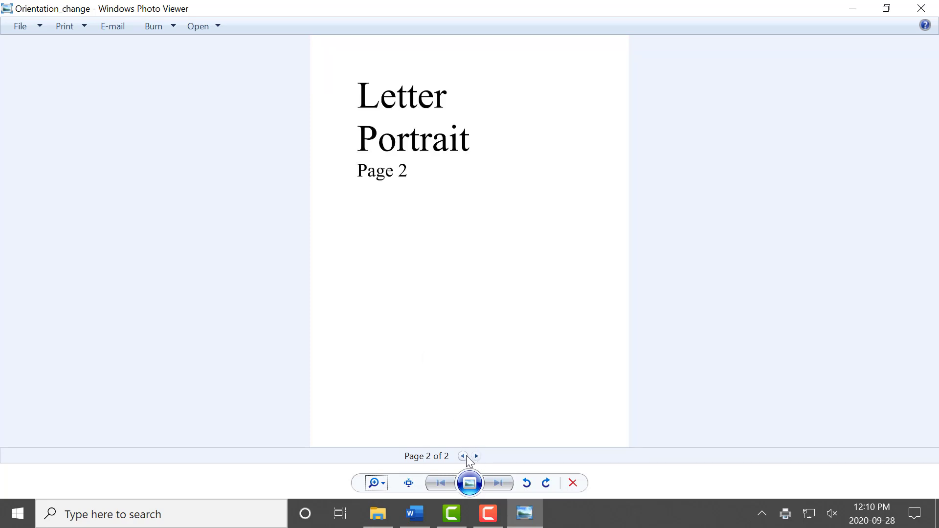
{"action": "left_click", "coordinate": [462, 456]}
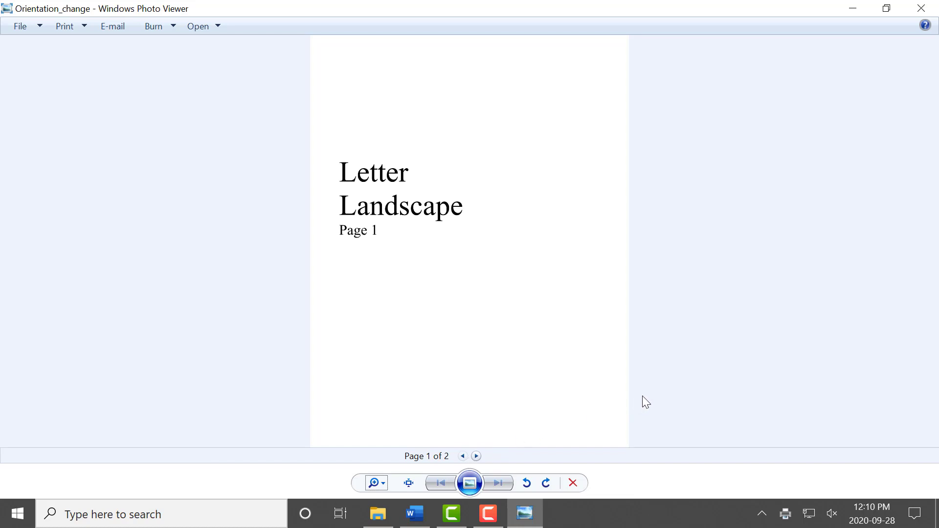